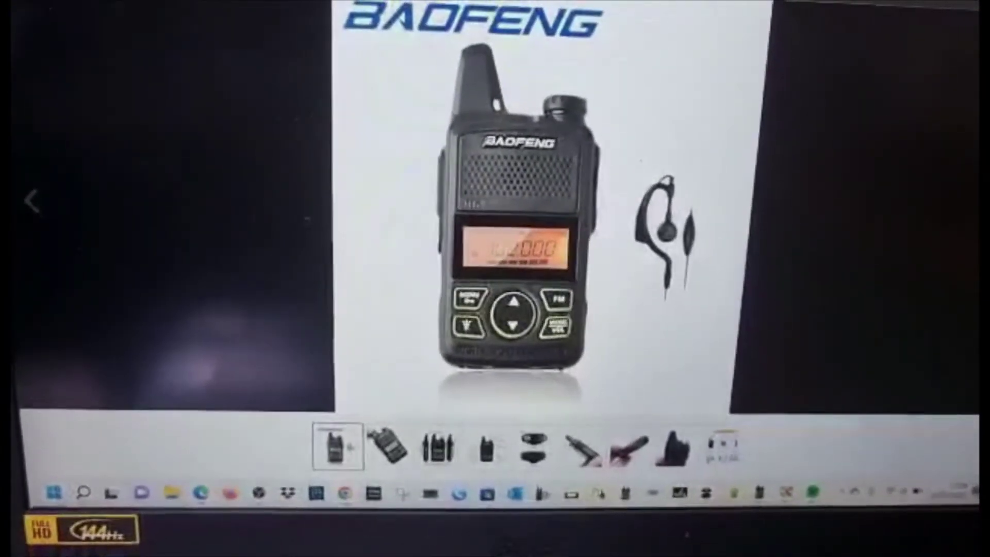
# Open Device Manager and expand Ports (COM & LPT) to show the three COM-port entries
pyautogui.rightClick(54, 496)
pyautogui.click(50, 213)
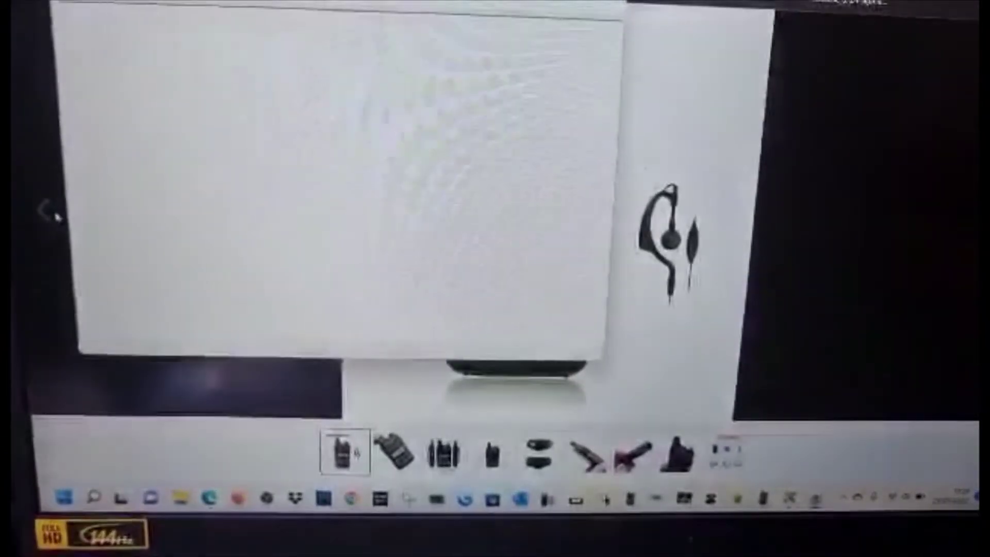
pyautogui.doubleClick(142, 254)
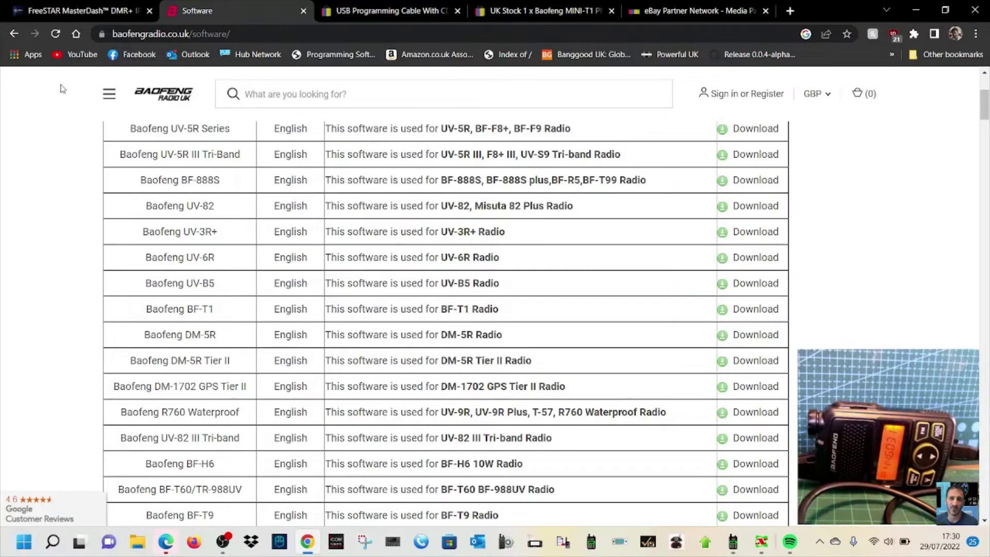
# Scroll the Baofeng software download table, then bring the 9100 program software window forward
pyautogui.scroll(4, 205, 188)
pyautogui.scroll(-4, 281, 194)
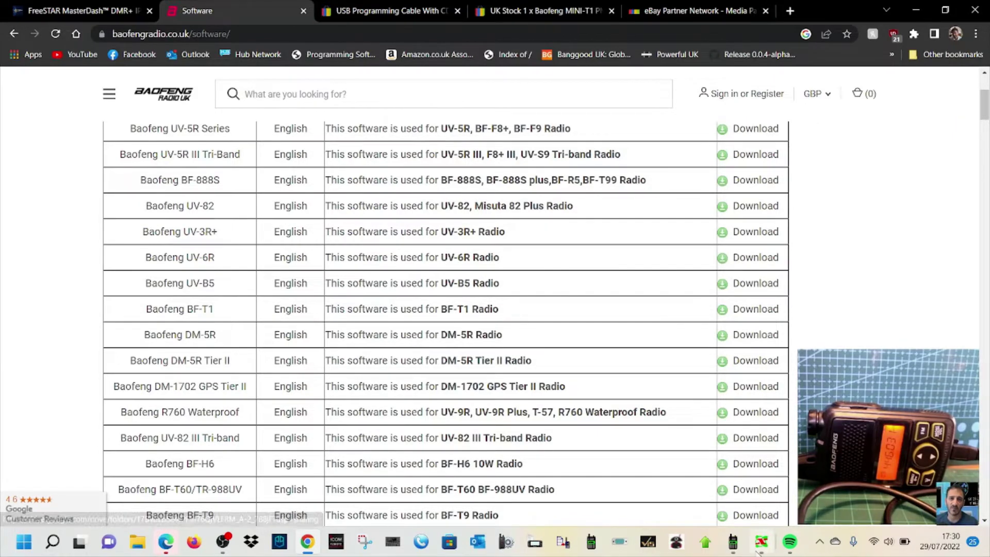
pyautogui.click(733, 550)
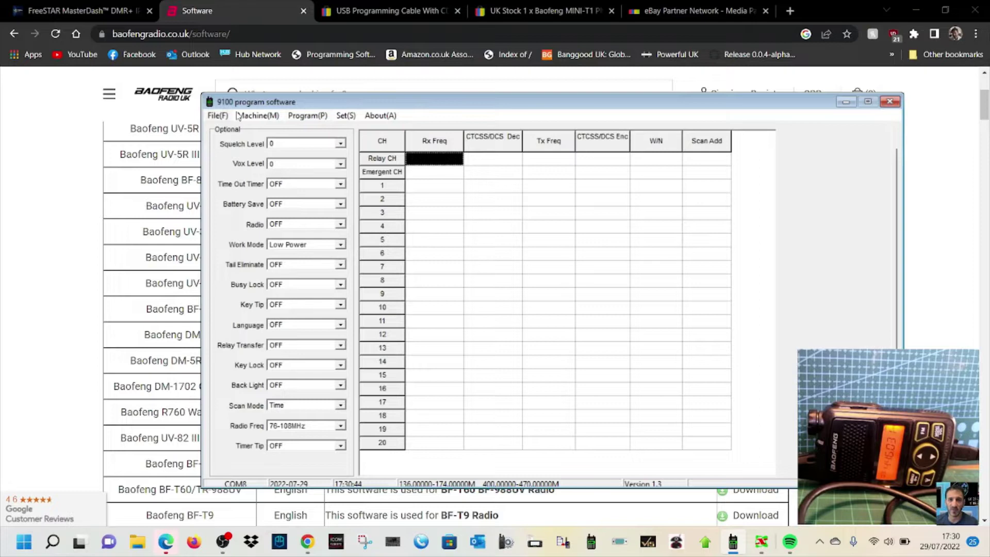
# Open the communication port settings and check Device Manager for the CH340 cable's COM port
pyautogui.click(345, 116)
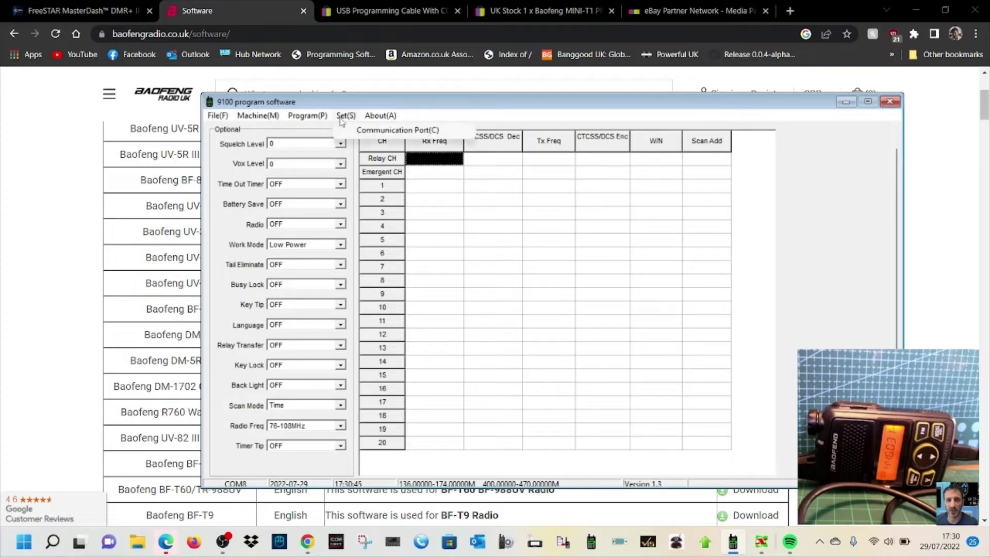
pyautogui.click(369, 130)
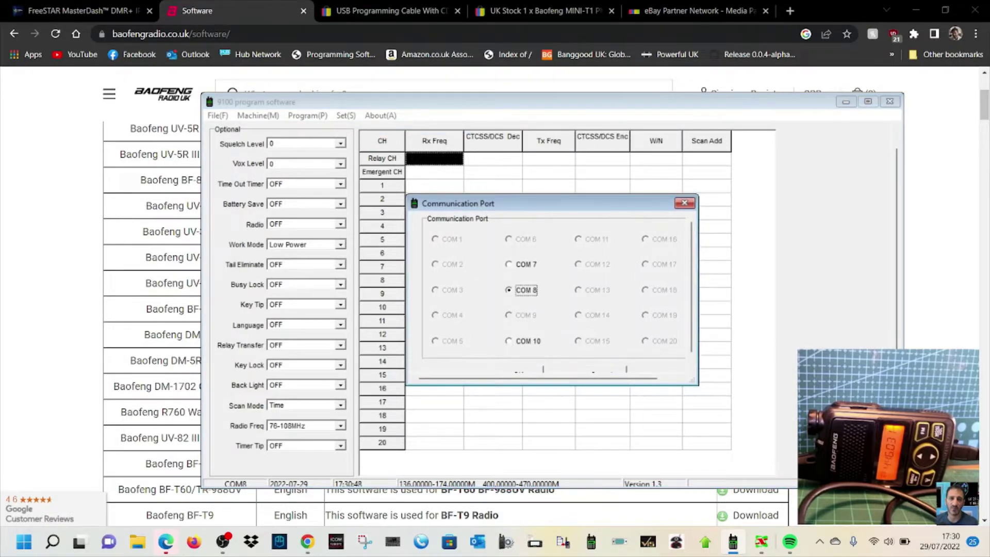
pyautogui.rightClick(23, 542)
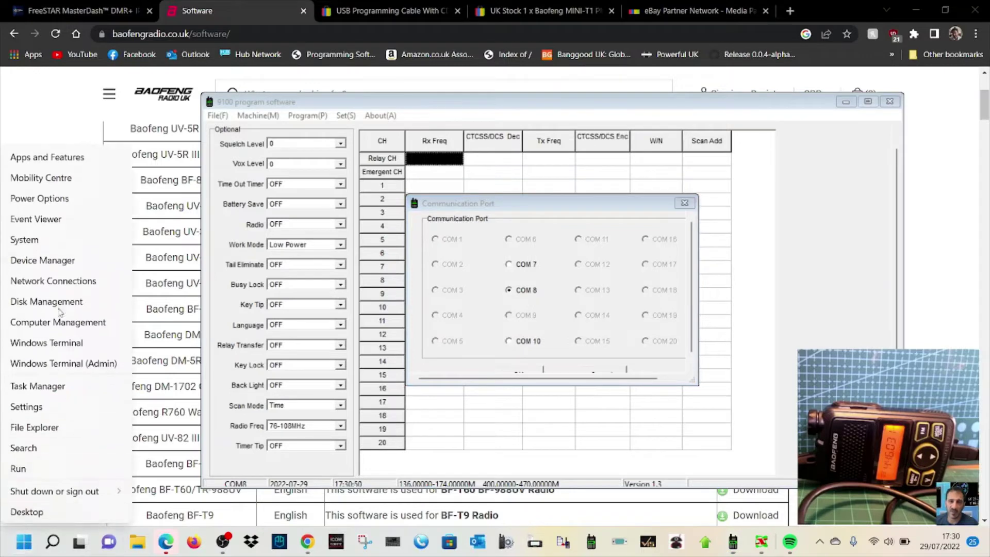
pyautogui.click(45, 264)
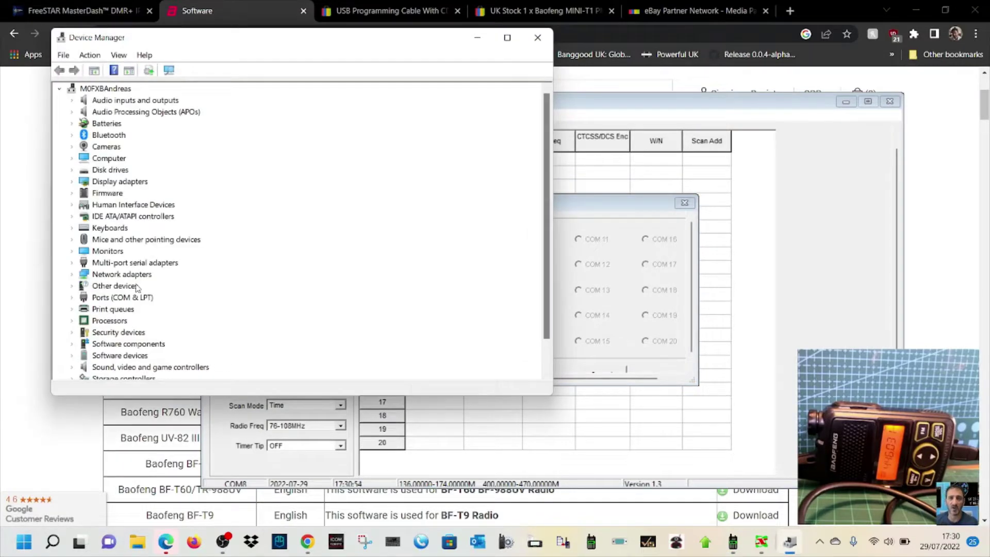
pyautogui.doubleClick(135, 298)
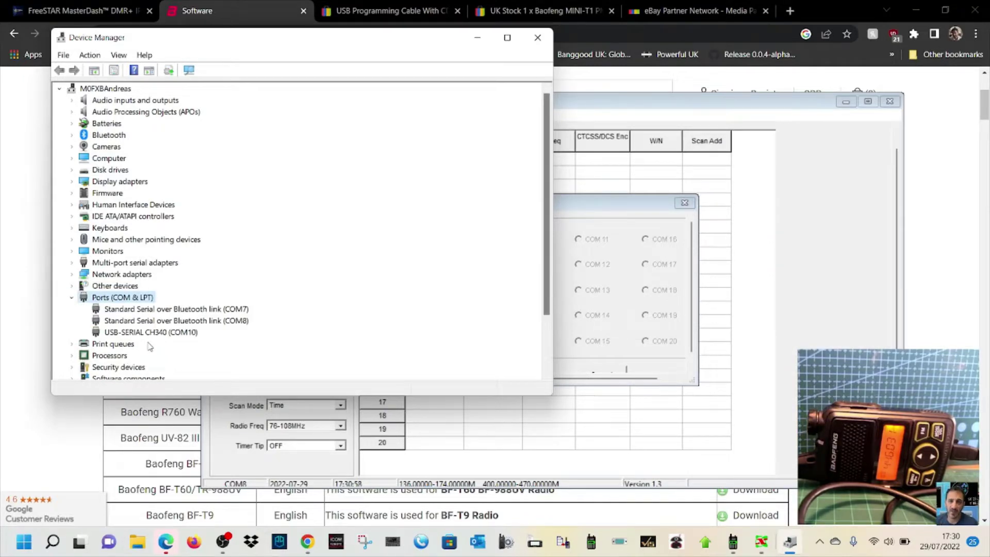
# Select COM 10 as the communication port and confirm it
pyautogui.click(537, 37)
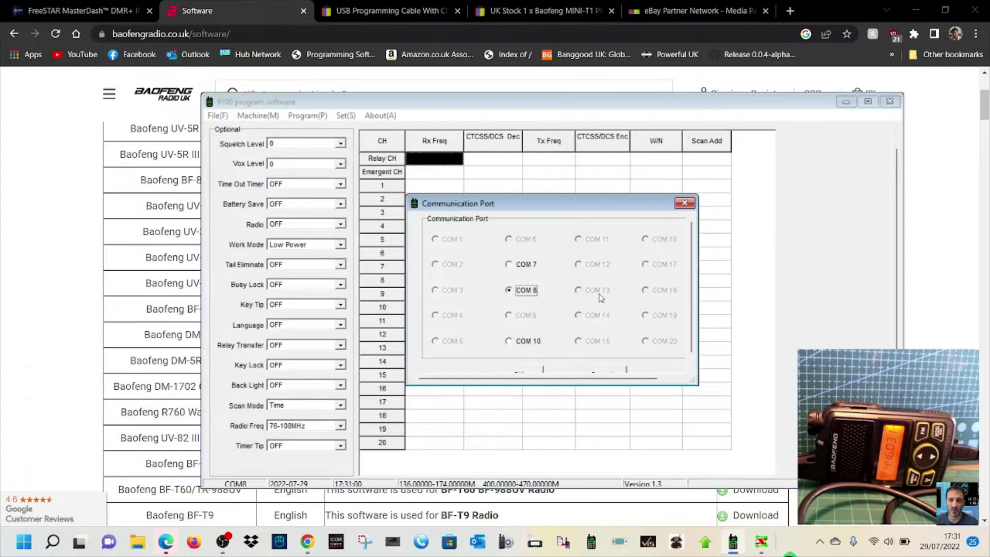
pyautogui.click(508, 341)
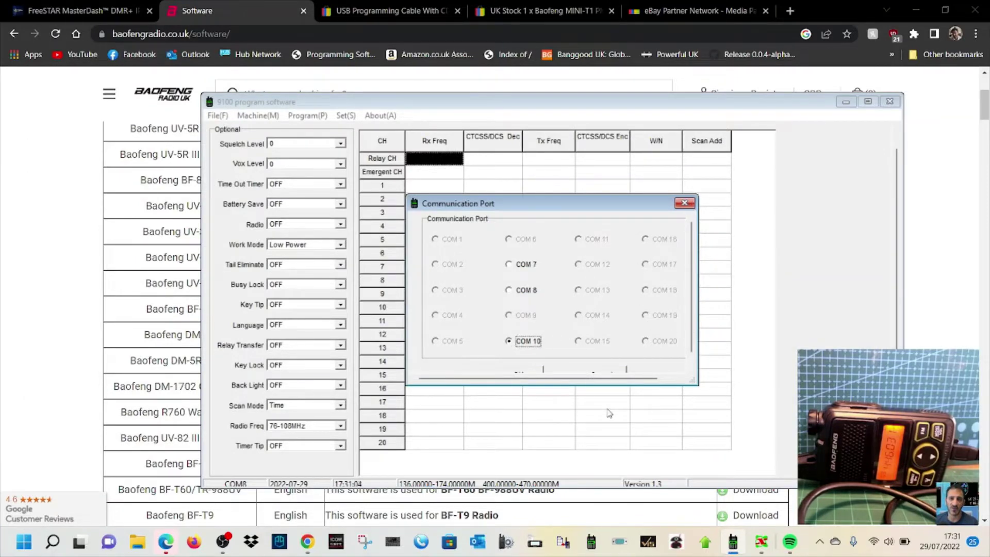
pyautogui.moveTo(608, 387); pyautogui.dragTo(608, 436)
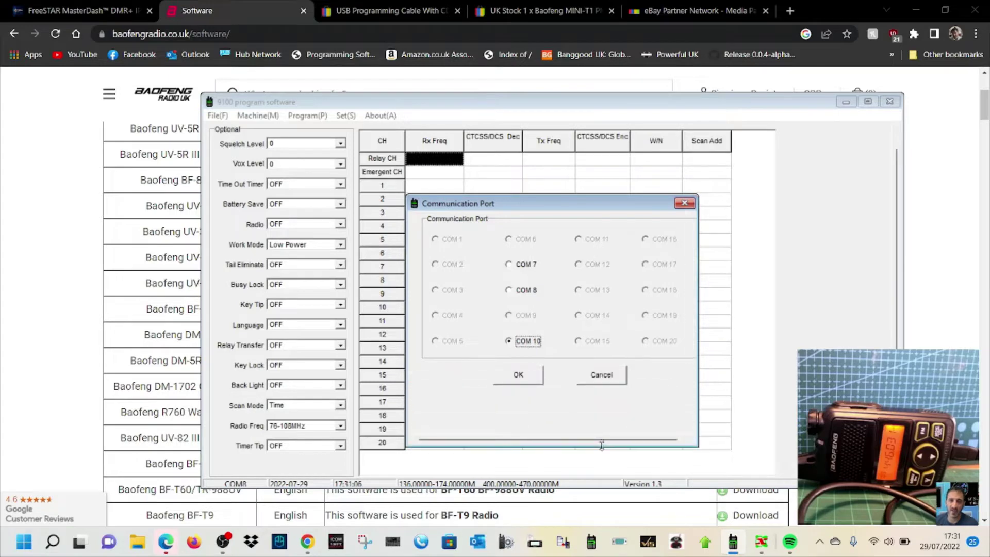
pyautogui.click(517, 375)
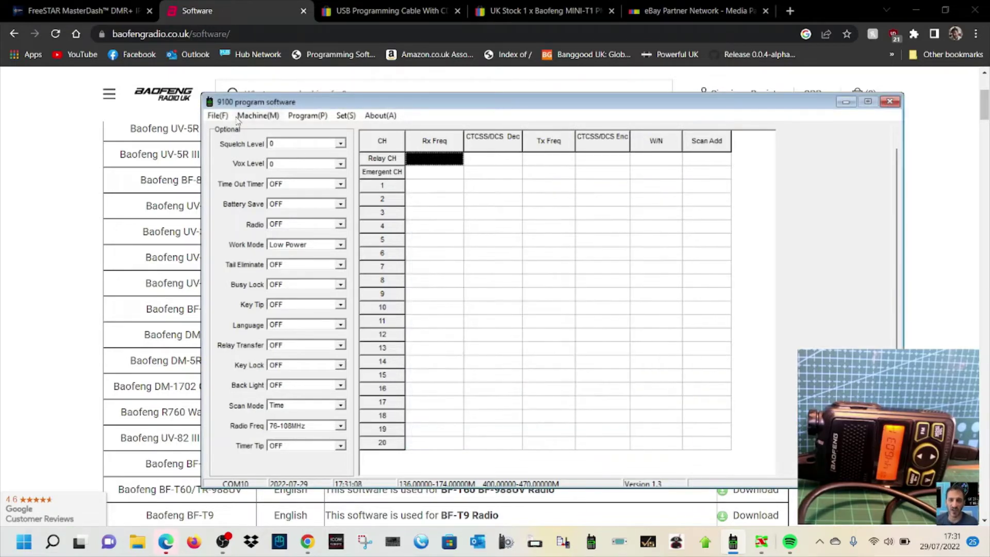
# Read the radio's data into the software, then browse the channel list back up to Relay CH
pyautogui.click(217, 116)
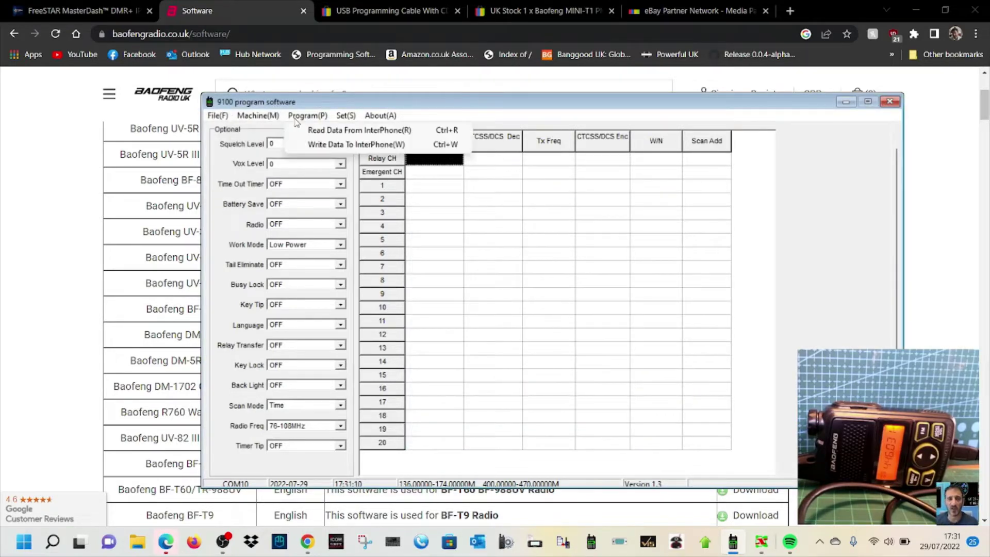
pyautogui.click(317, 127)
pyautogui.click(515, 319)
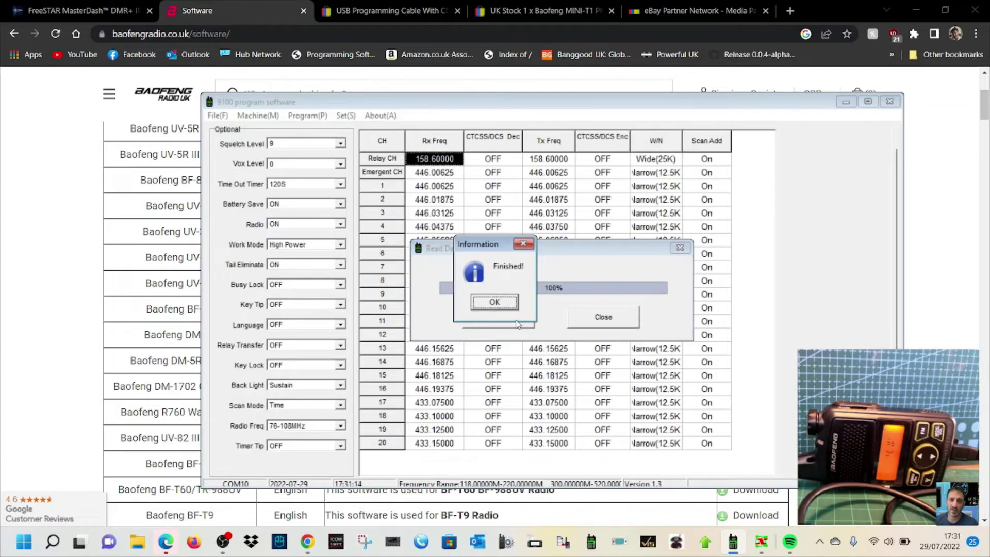
pyautogui.click(502, 304)
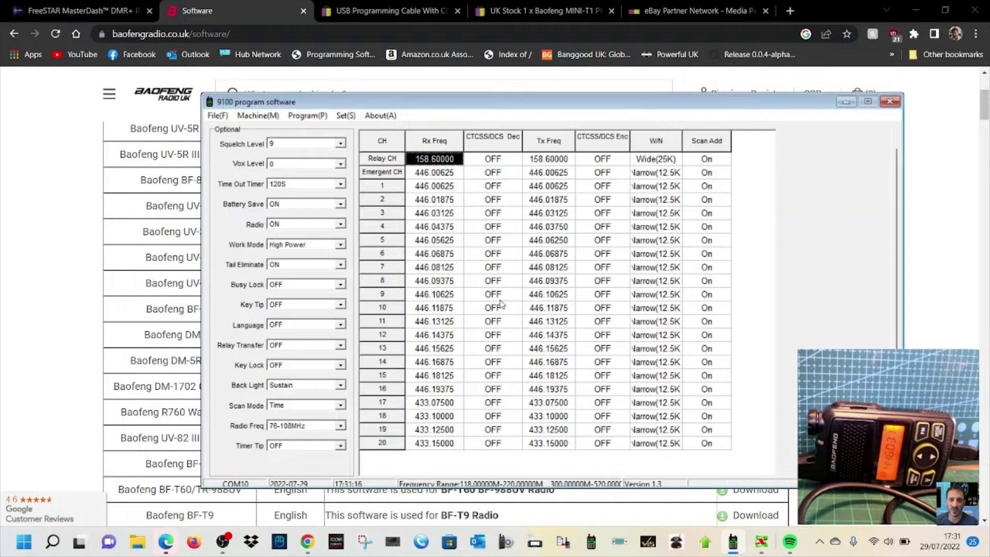
pyautogui.press('Down')
pyautogui.press('Down')
pyautogui.press('Down')
pyautogui.press('Down')
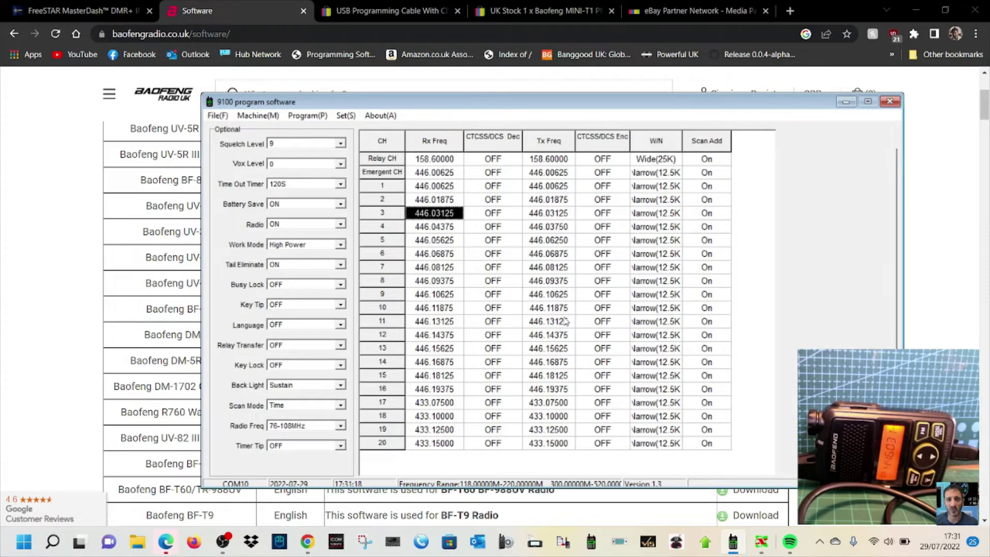
pyautogui.press('Down')
pyautogui.press('Down')
pyautogui.press('pageup')
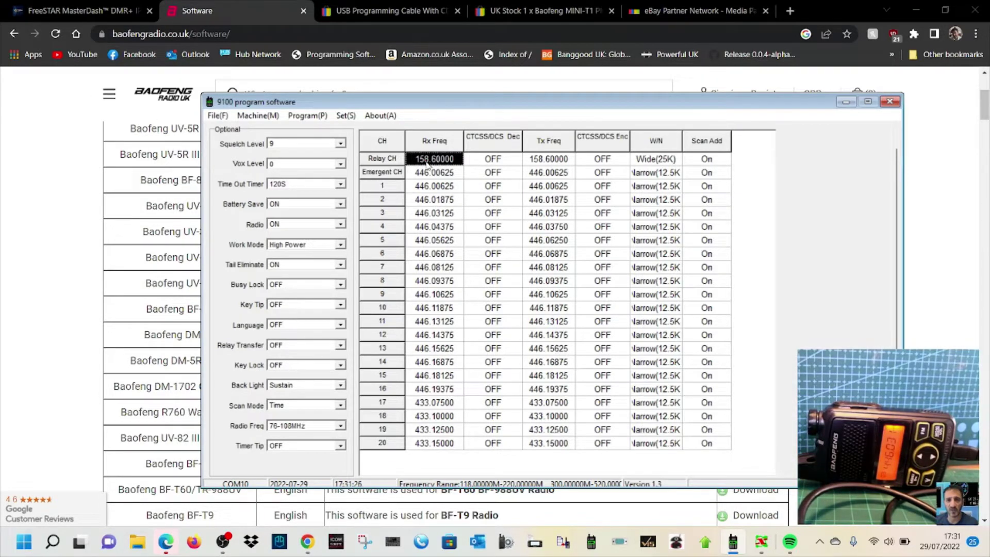
# Set the Relay CH receive frequency to 434.55, leaving CTCSS/DCS decode at OFF
pyautogui.doubleClick(427, 161)
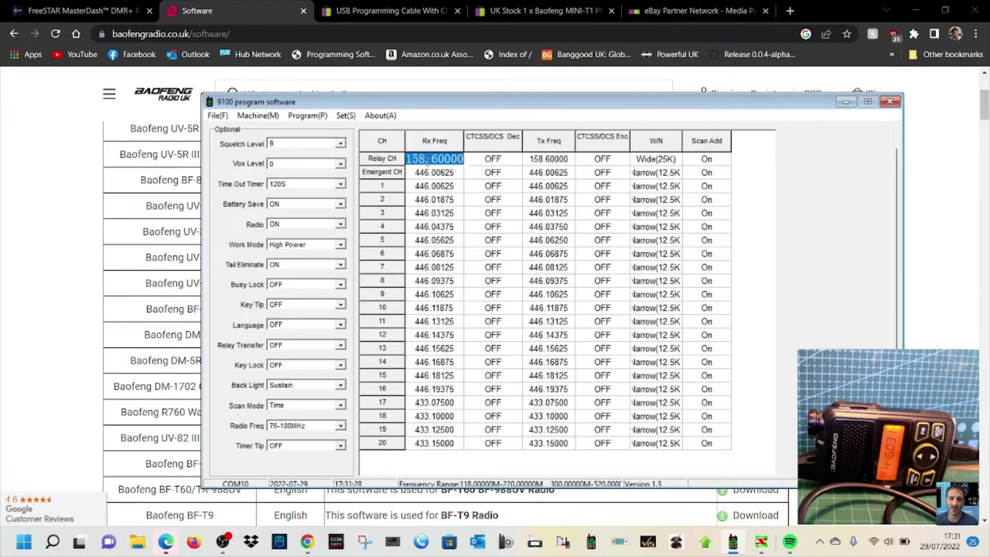
pyautogui.write('43')
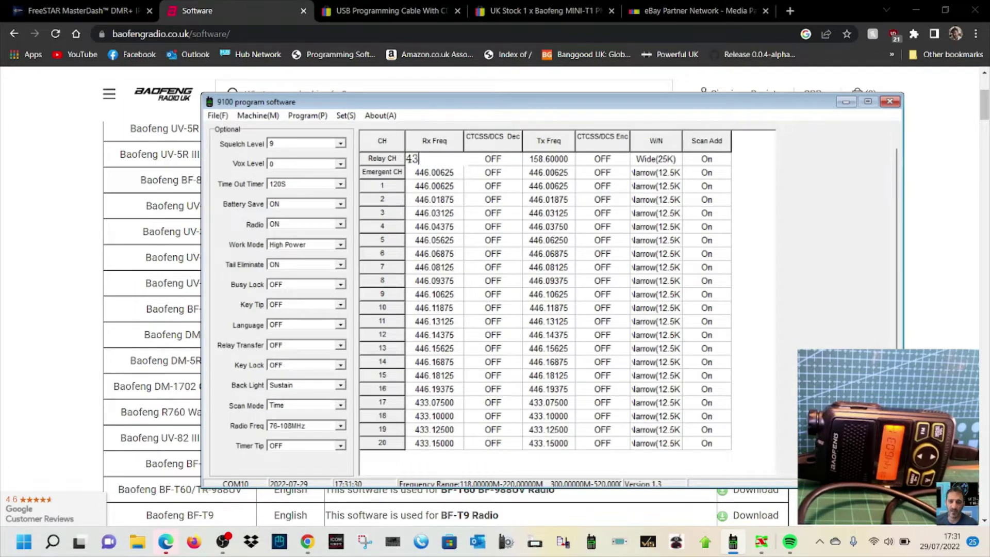
pyautogui.write('4.55')
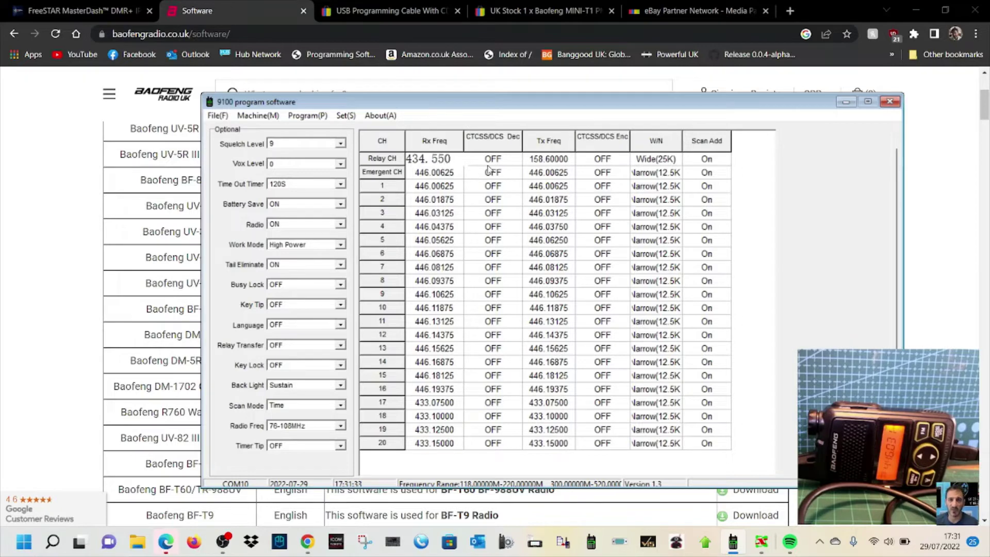
pyautogui.click(490, 160)
pyautogui.click(490, 160)
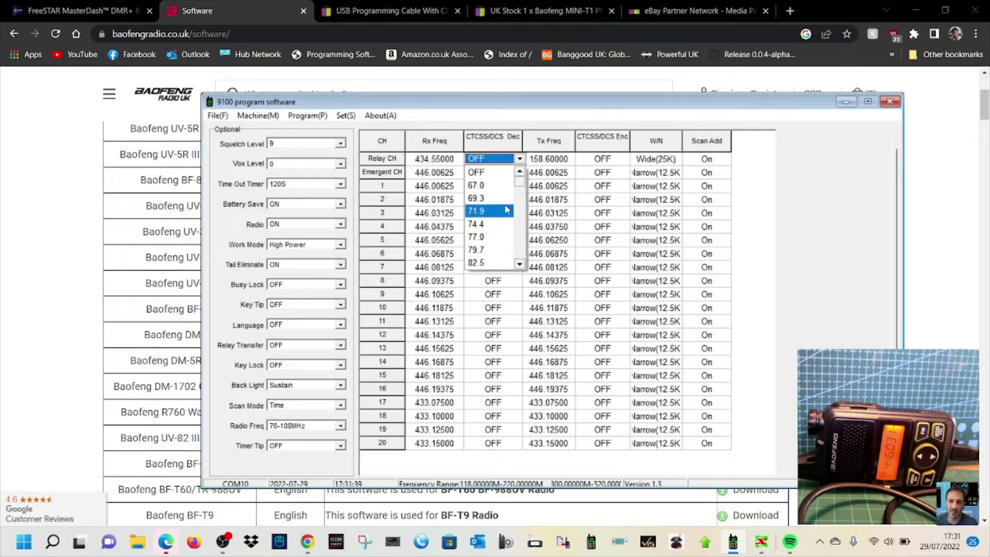
pyautogui.click(823, 191)
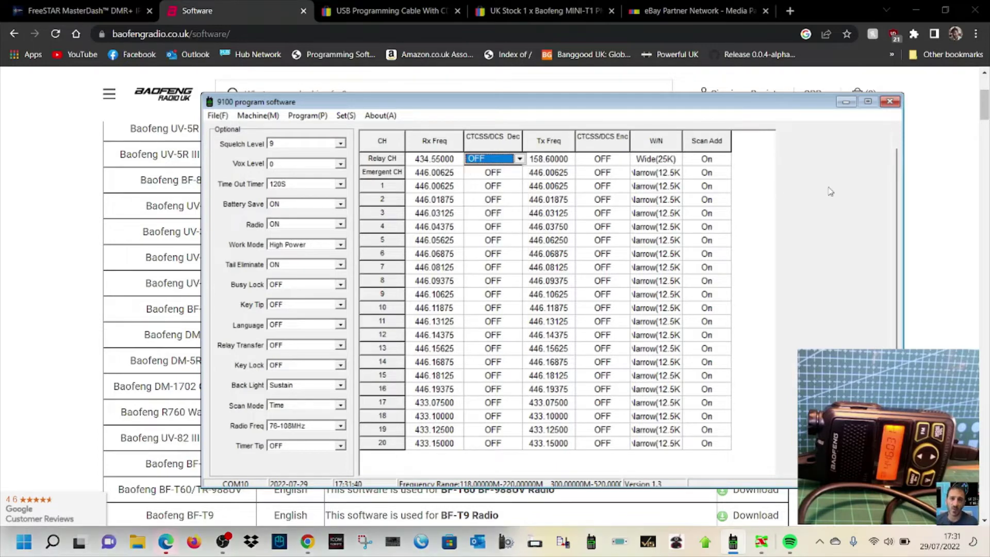
# Set the Relay CH CTCSS encode tone to 77.0 and check its bandwidth
pyautogui.click(619, 160)
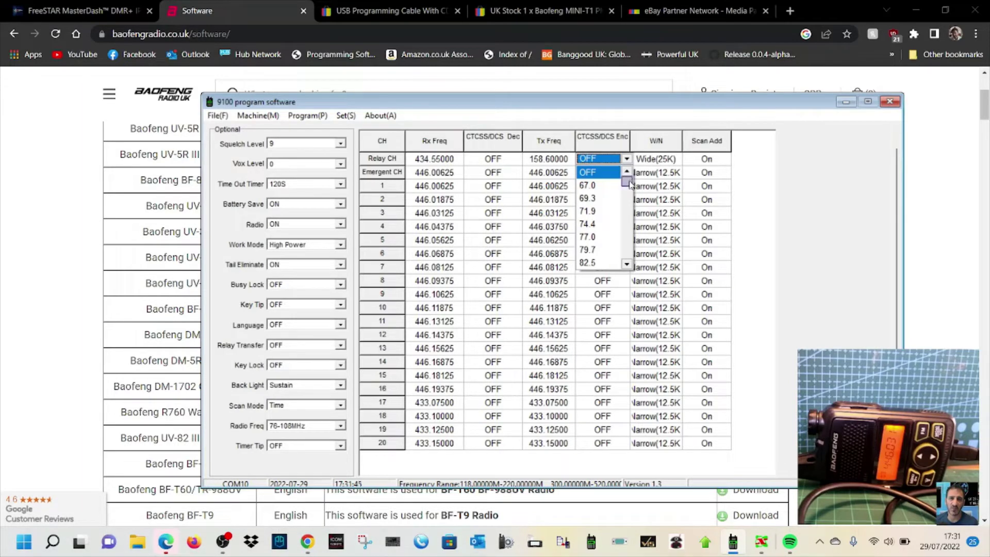
pyautogui.click(600, 237)
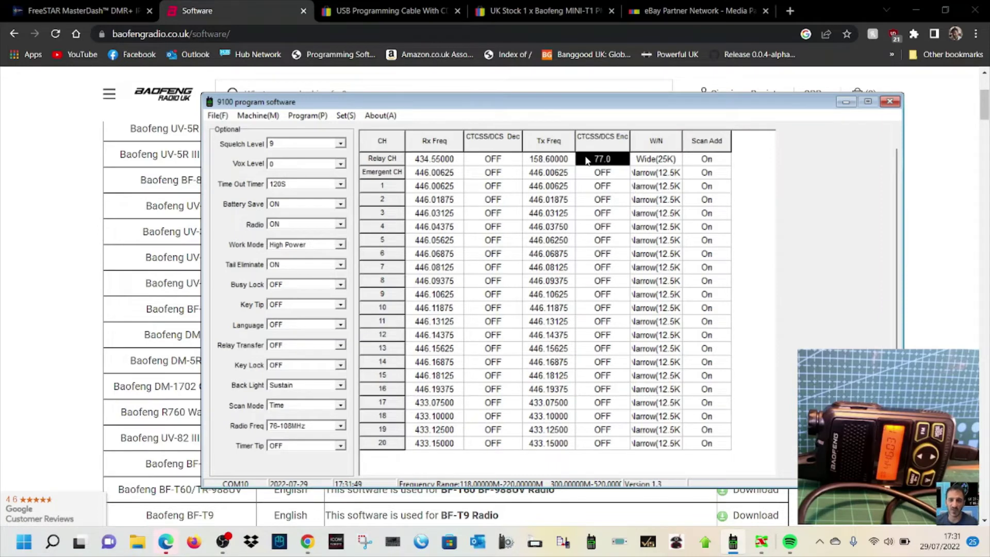
pyautogui.click(665, 163)
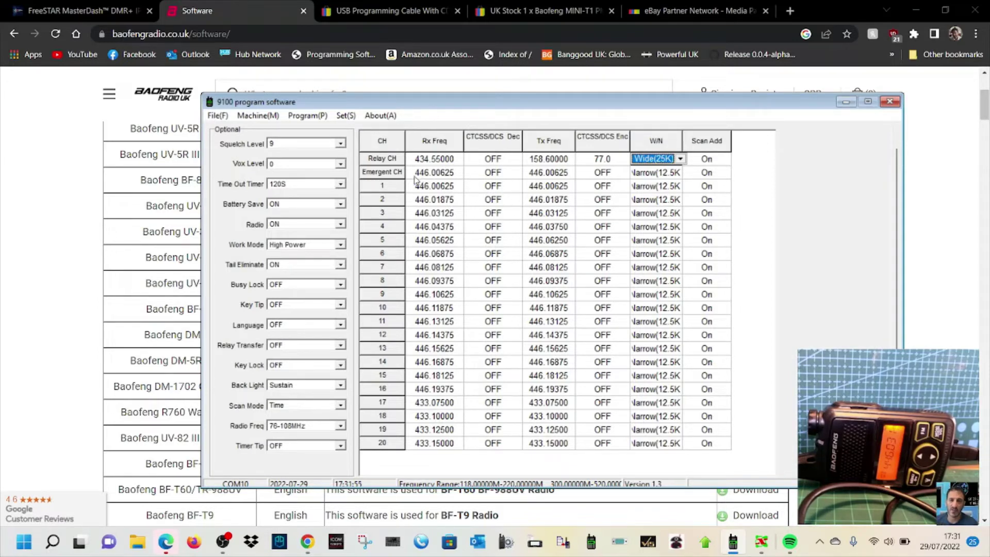
pyautogui.click(442, 188)
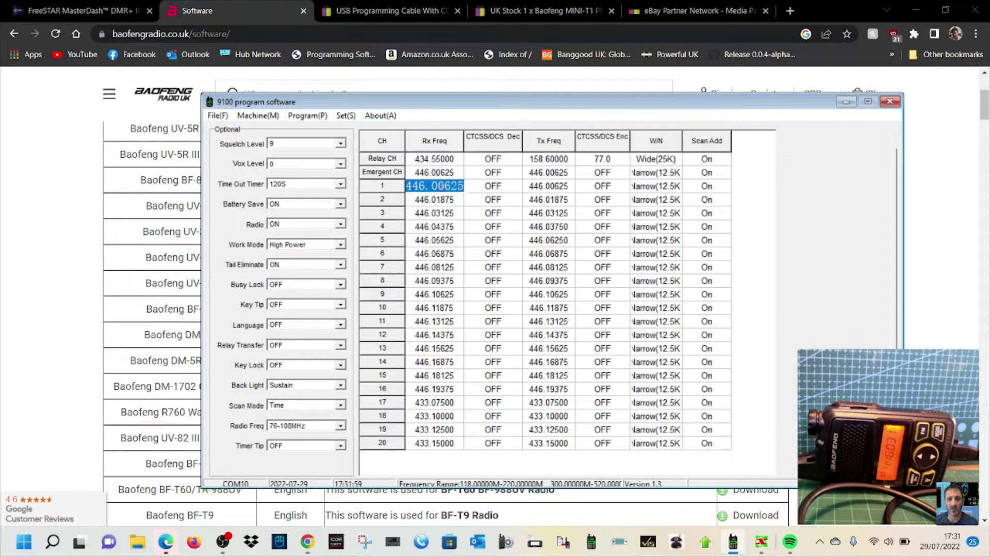
# Give channel 1 Rx and Tx frequencies of 434.550 with a 77.0 CTCSS encode tone
pyautogui.write('434')
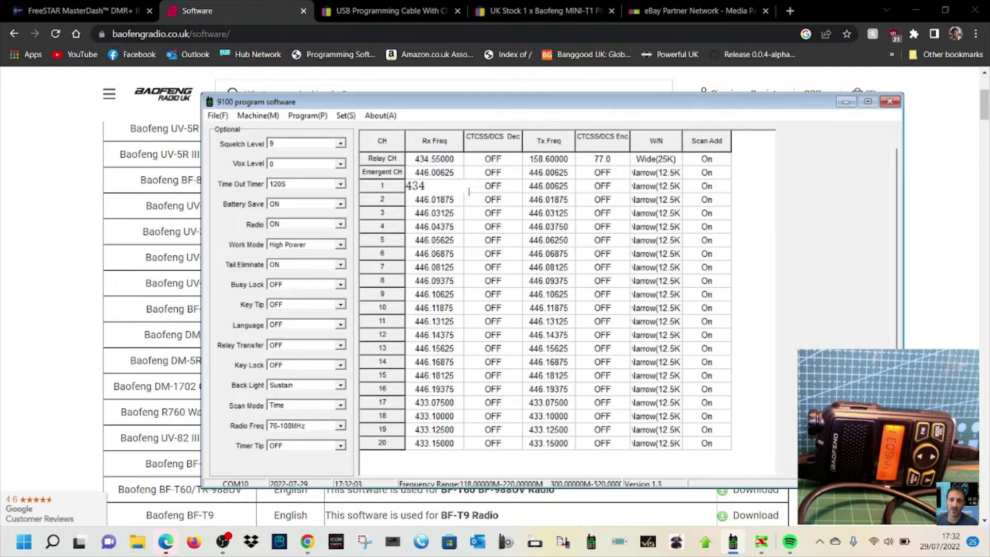
pyautogui.write('.550')
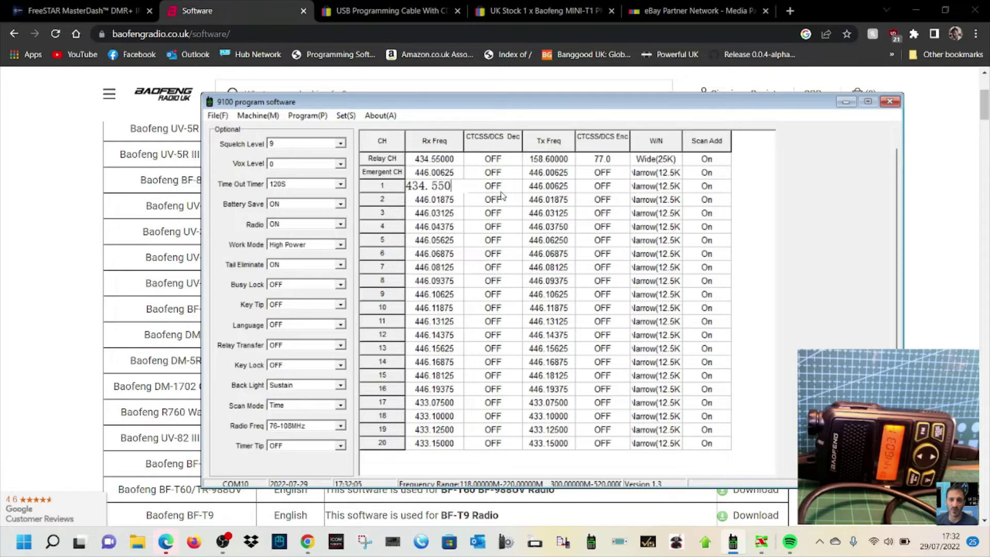
pyautogui.click(558, 189)
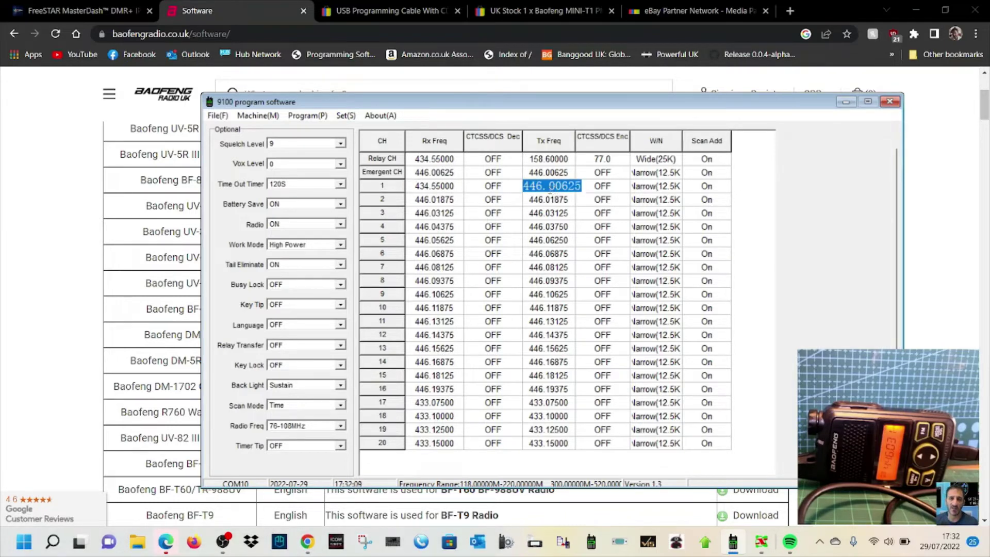
pyautogui.write('434.')
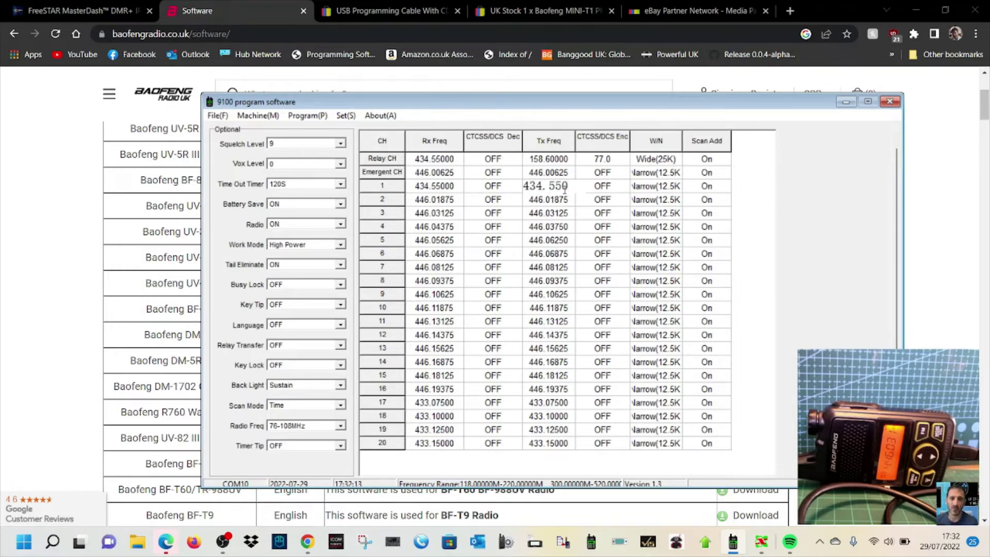
pyautogui.click(602, 188)
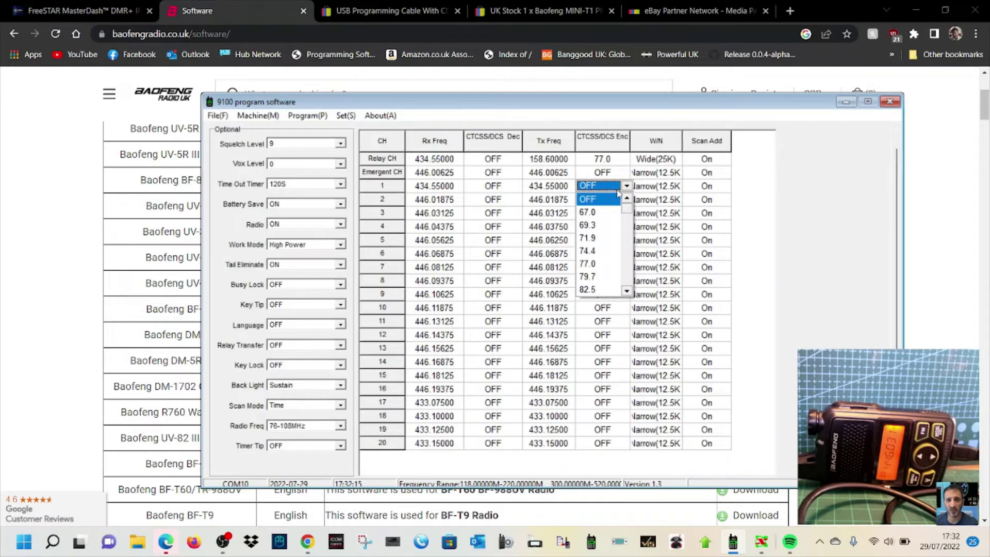
pyautogui.press('Escape')
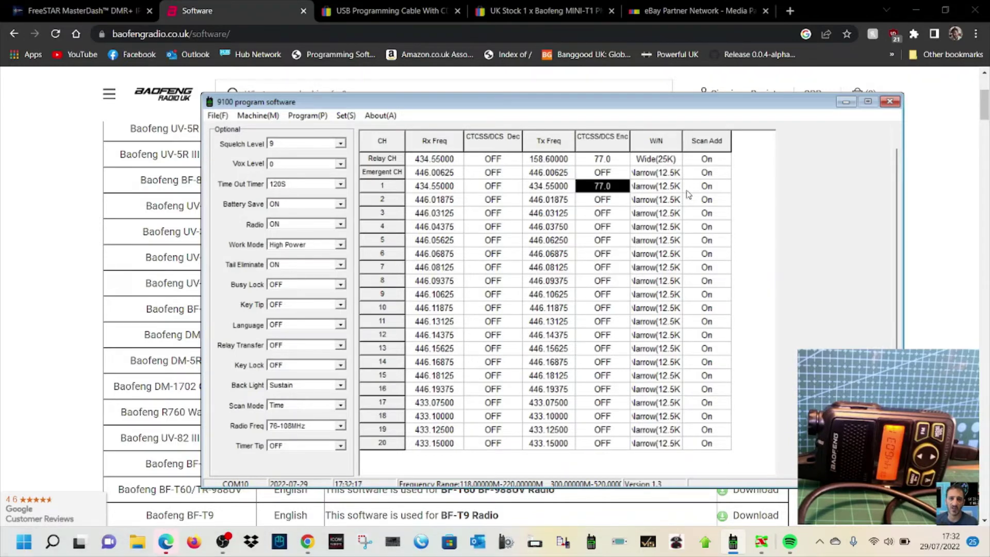
# Save the codeplug as MYBF-T1 in the BF-T1 Code Plugs folder
pyautogui.click(218, 116)
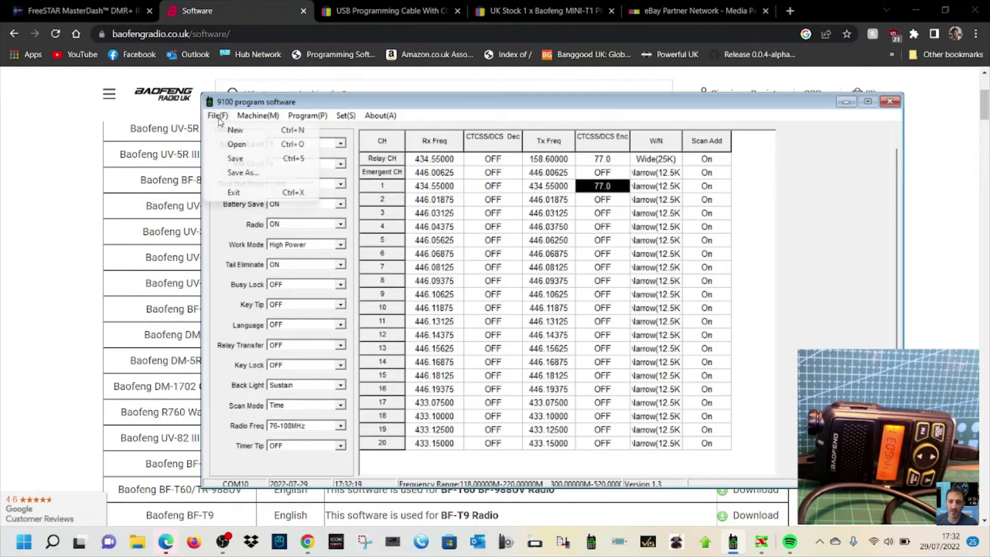
pyautogui.click(232, 159)
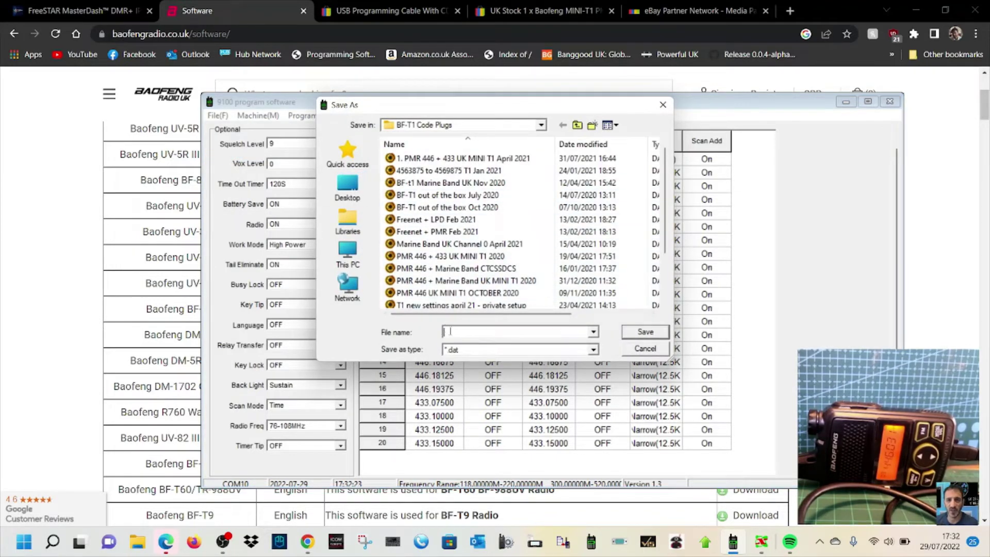
pyautogui.write('MI')
pyautogui.click(629, 336)
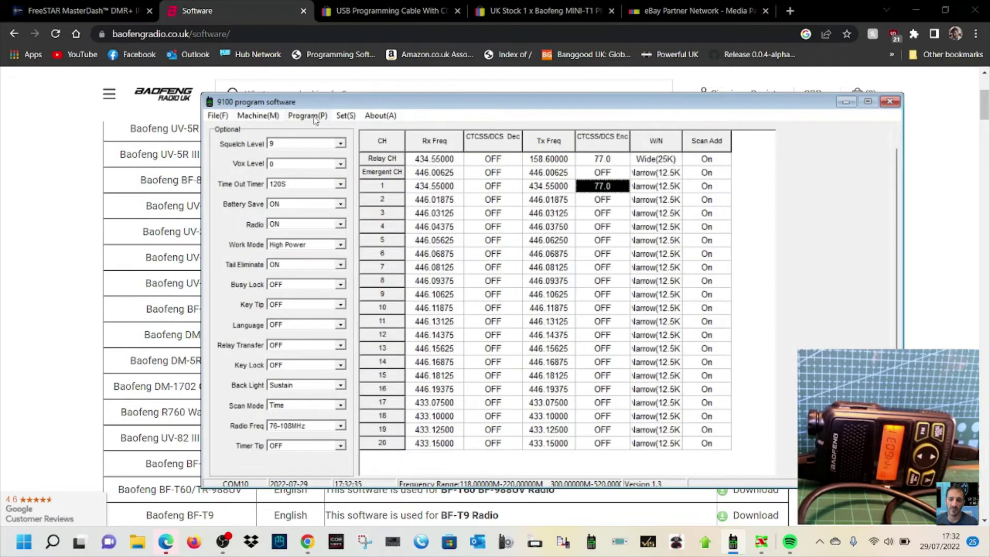
# Write the channel data to the radio and acknowledge the Finished notice
pyautogui.click(315, 119)
pyautogui.click(323, 144)
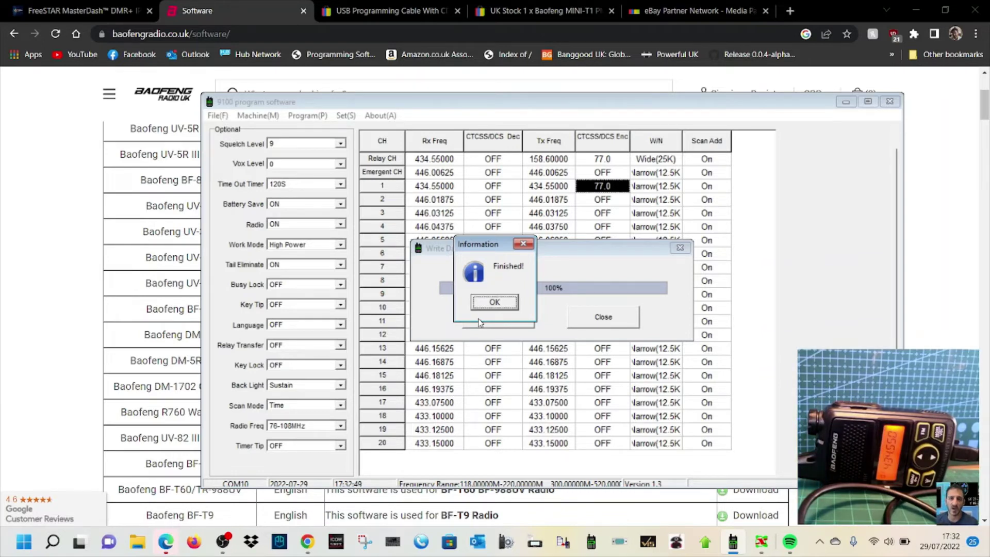
pyautogui.click(502, 308)
# Bring the OBS Studio window to the front
pyautogui.click(221, 544)
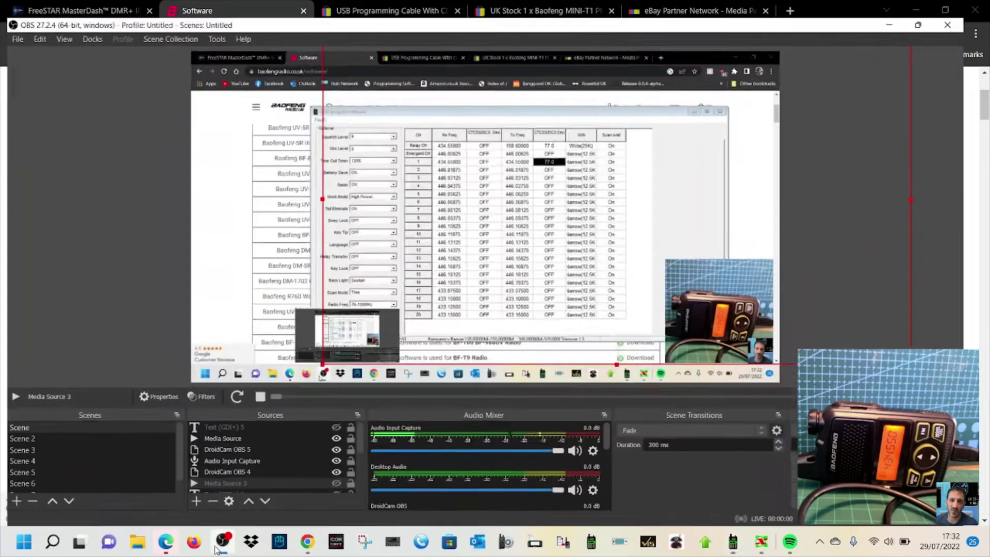